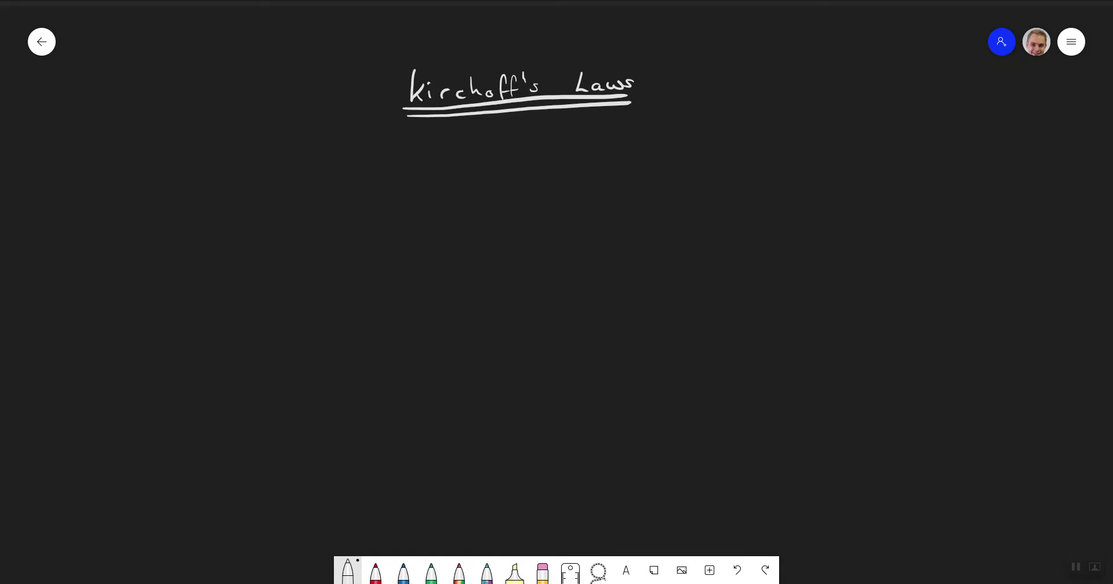
Switch from the 'Kirchoff's Laws' whiteboard to the Circuit Construction Kit: DC window.
mouse_move(298, 583)
click(299, 545)
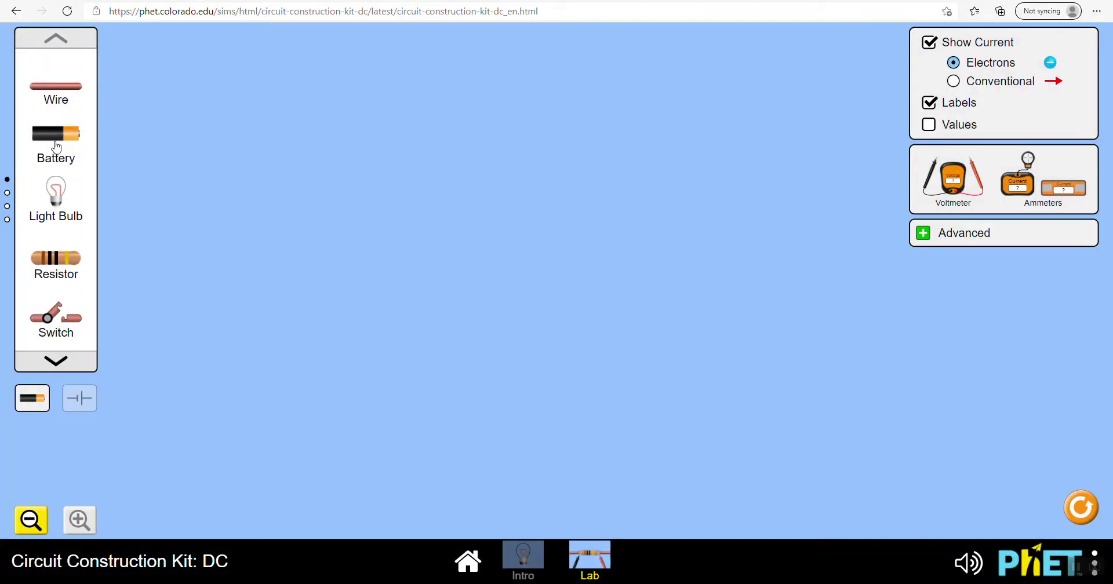
Place a battery and switch, wire both sides down to the bulb, and close the switch.
drag(483, 127, 481, 103)
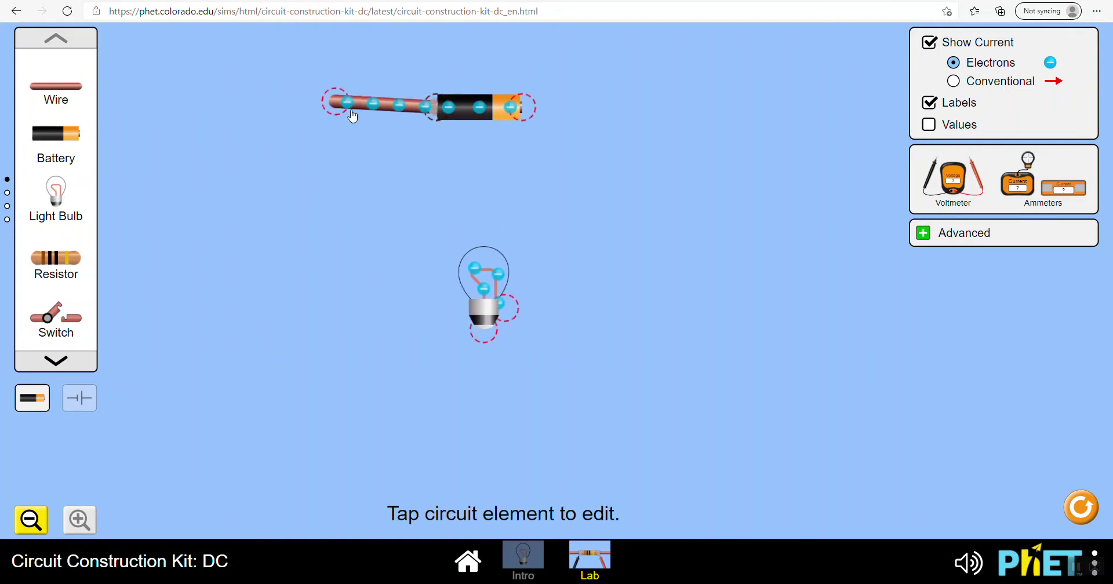
drag(55, 316, 159, 337)
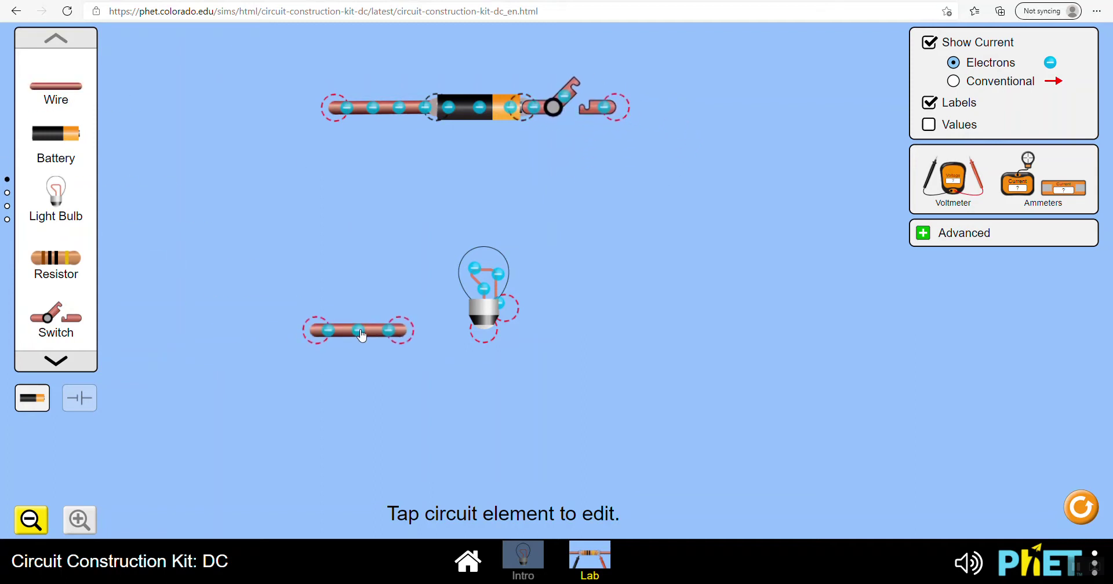
drag(244, 127, 327, 336)
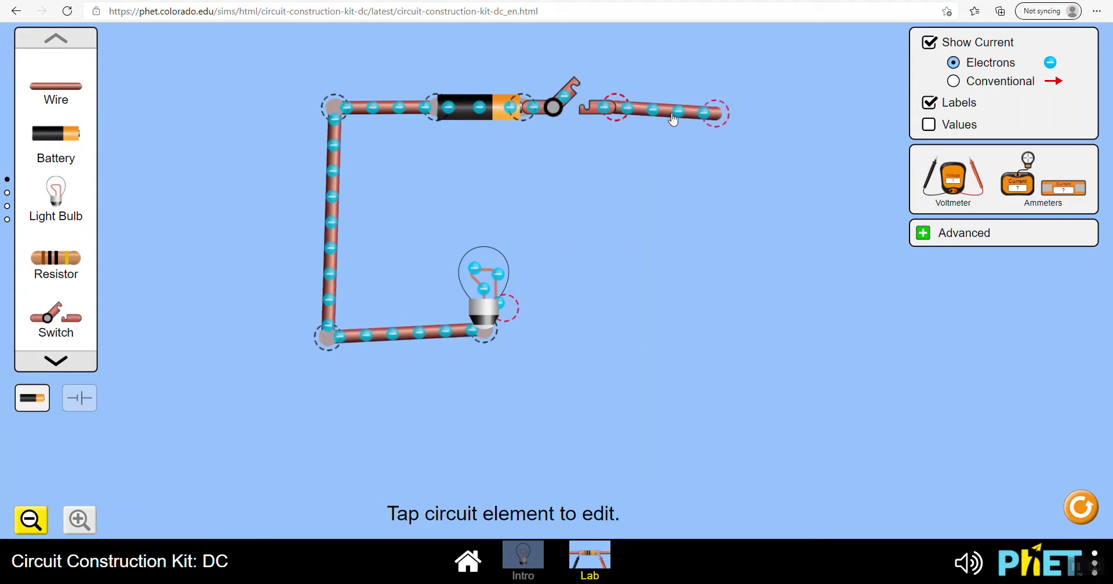
drag(700, 128, 612, 326)
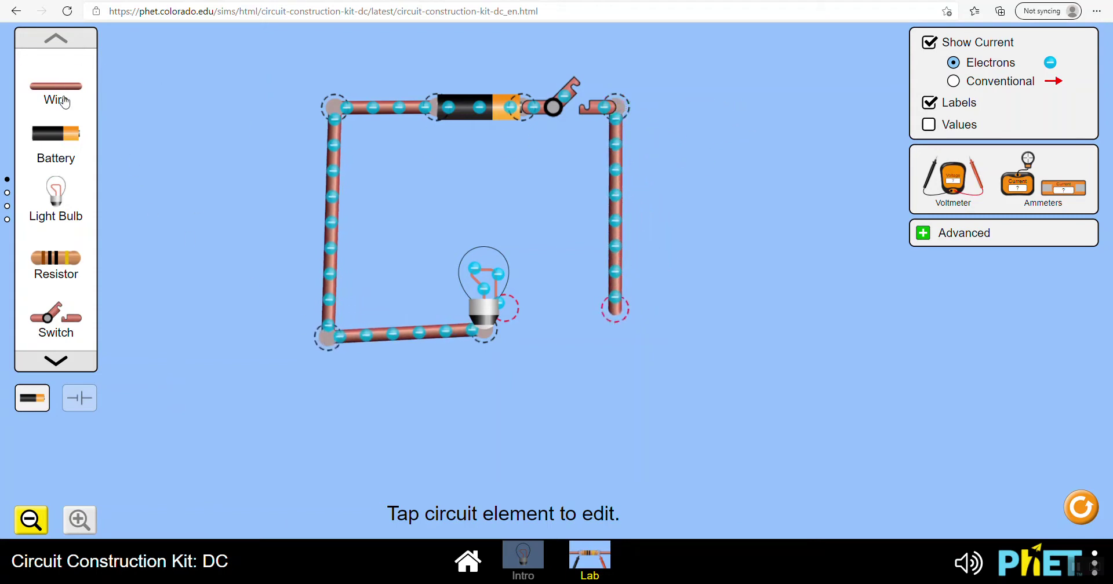
click(565, 90)
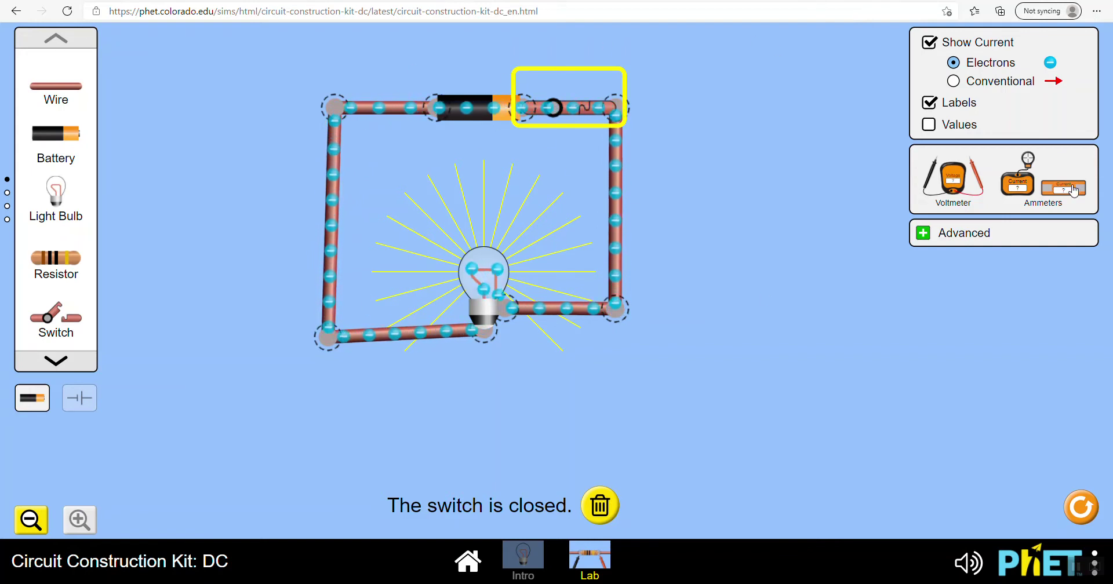
Cut the wire on each side of the bulb and insert an ammeter into each gap, both reading 0.90 A.
drag(1074, 192, 598, 327)
click(616, 312)
click(656, 350)
drag(632, 290, 687, 288)
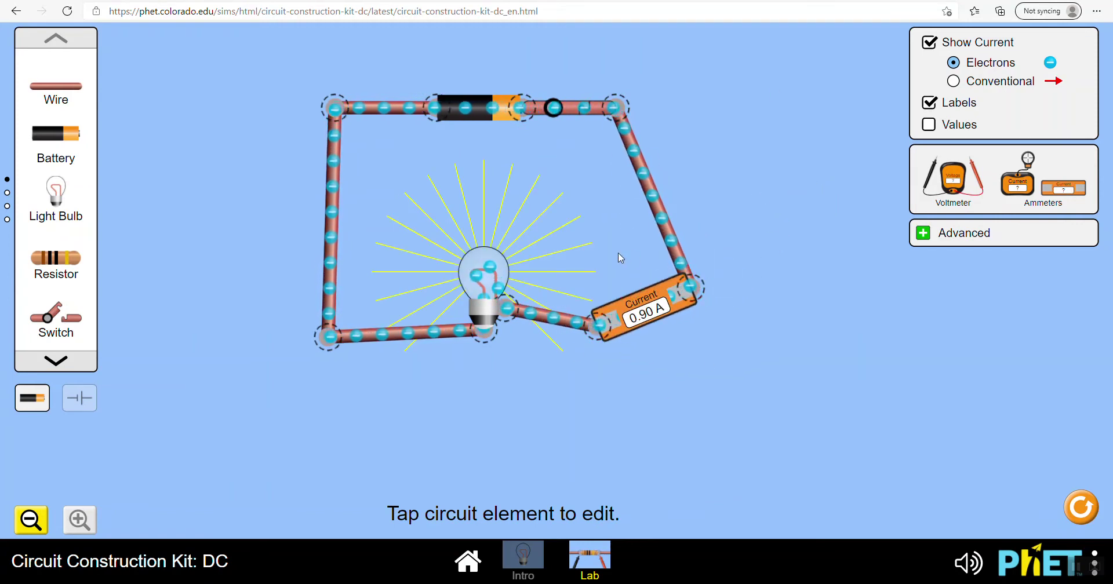
drag(335, 352, 298, 303)
click(248, 330)
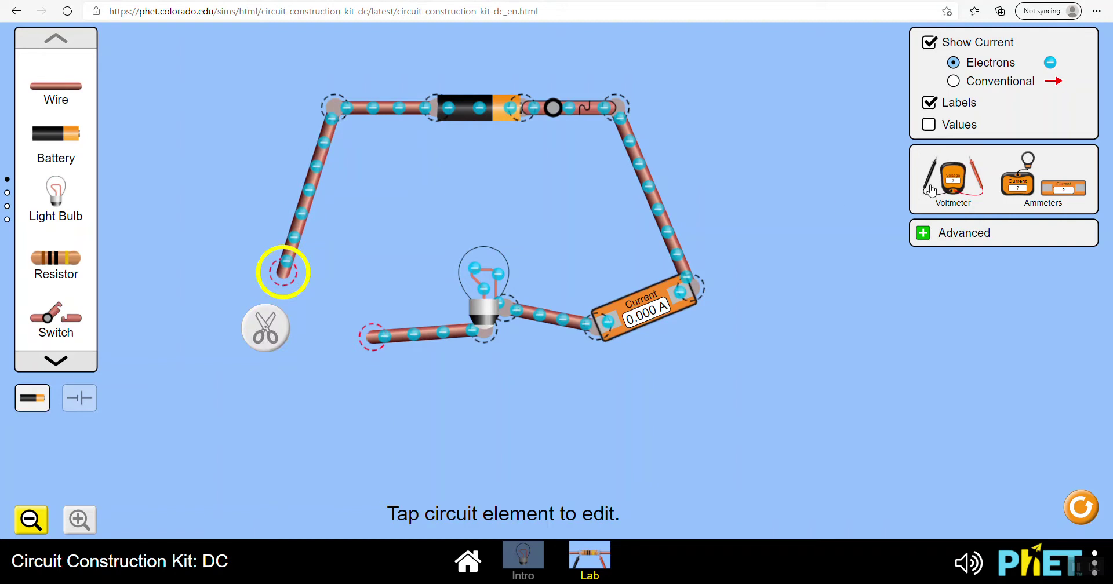
drag(1074, 197, 364, 342)
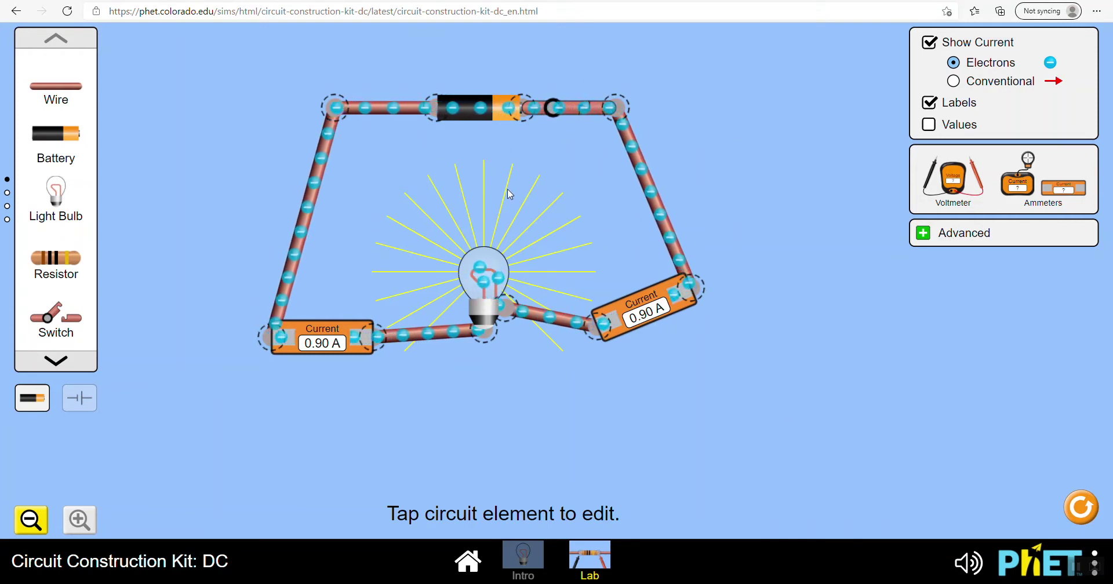
Wire two new bulbs with an ammeter between them as a lower branch, reading 0.45 A, then widen the circuit.
drag(130, 263, 206, 349)
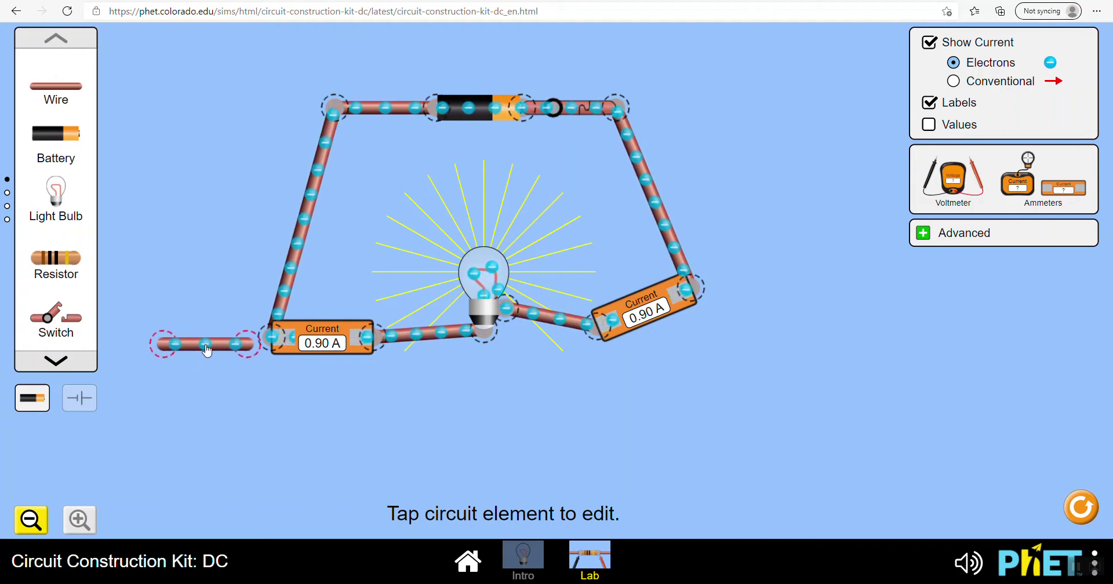
drag(88, 223, 384, 449)
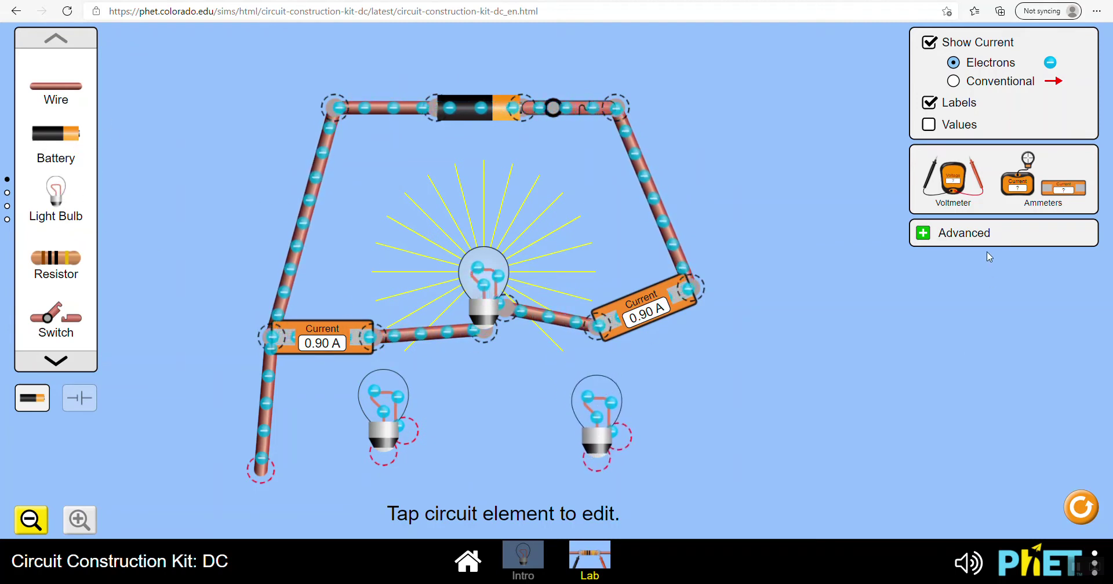
drag(1064, 193, 505, 433)
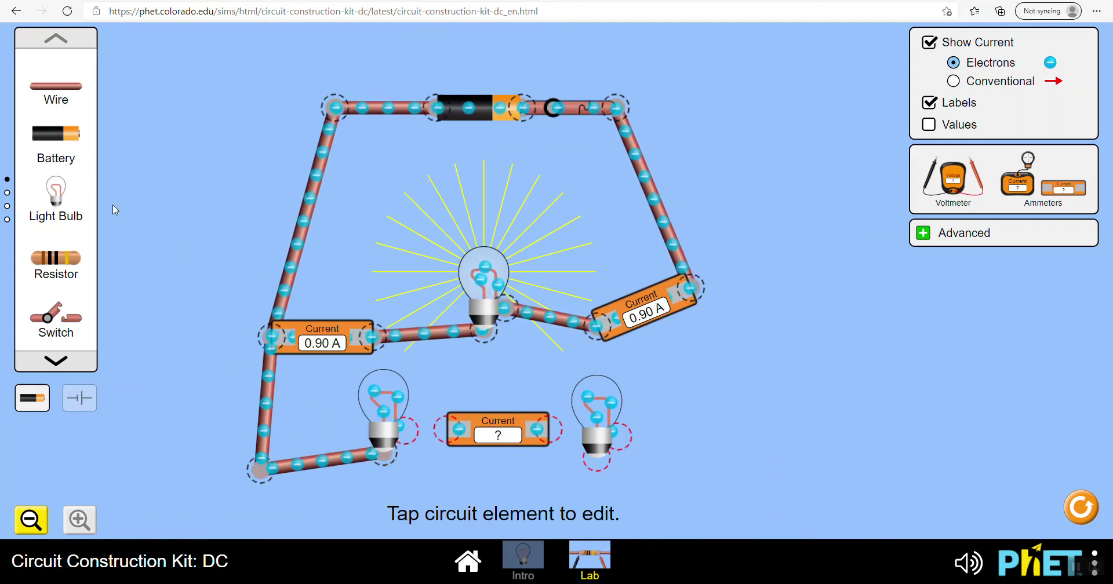
drag(266, 219, 485, 429)
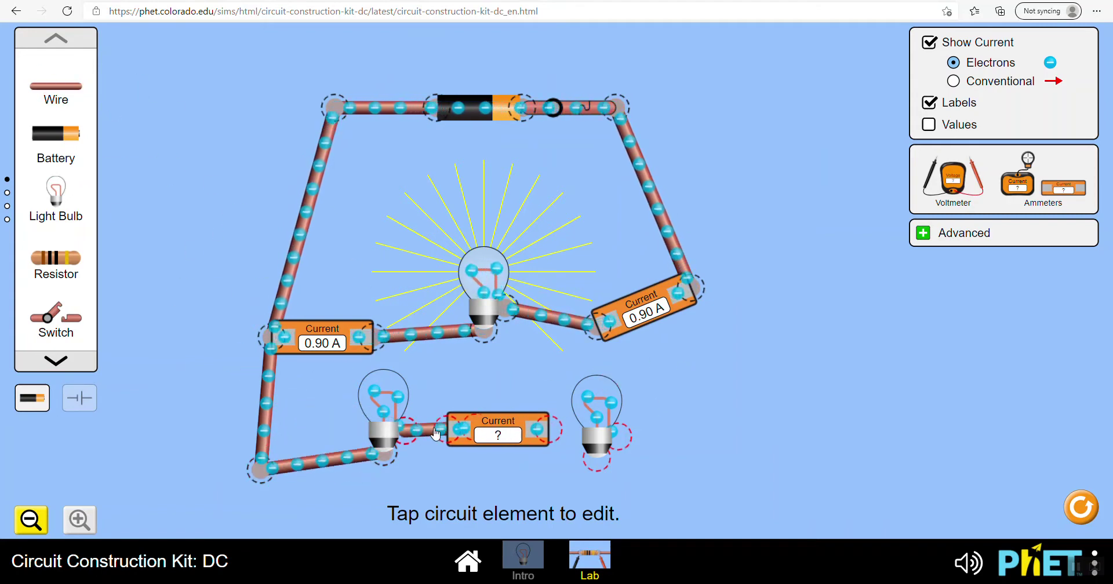
drag(146, 152, 570, 419)
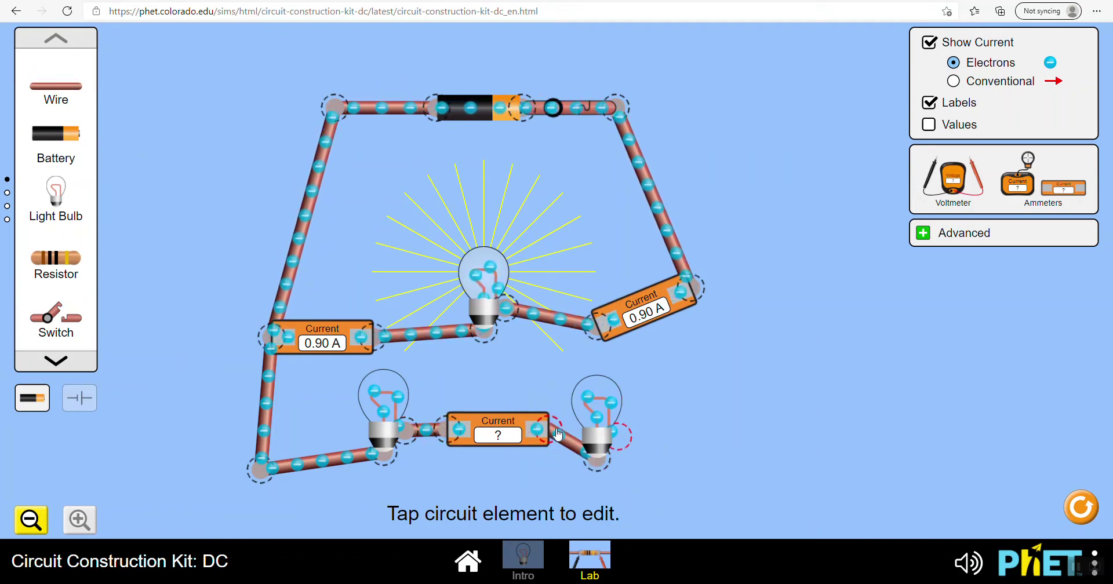
drag(47, 84, 689, 290)
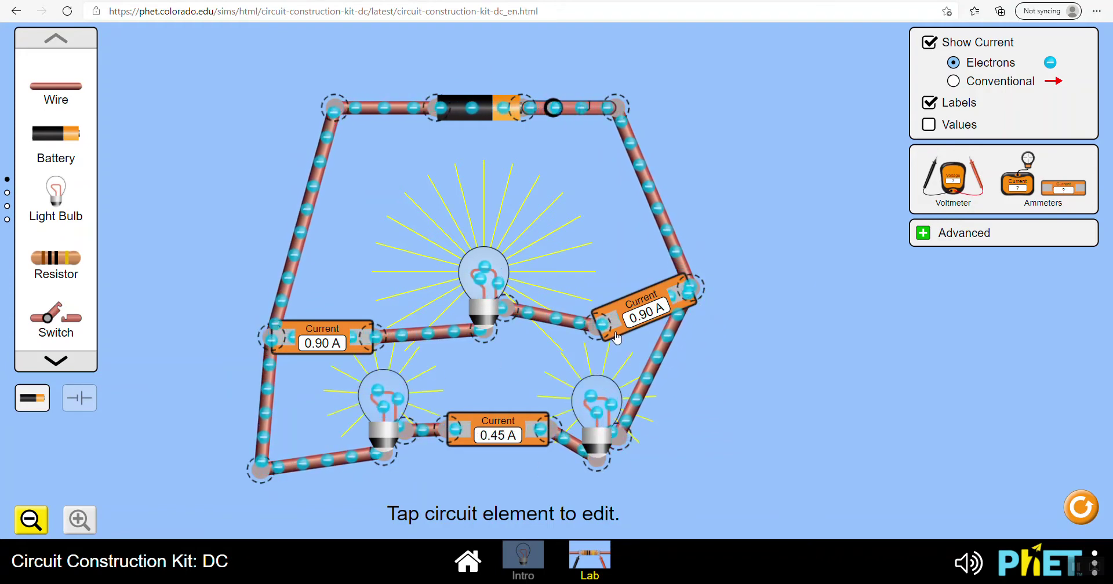
drag(331, 103, 291, 101)
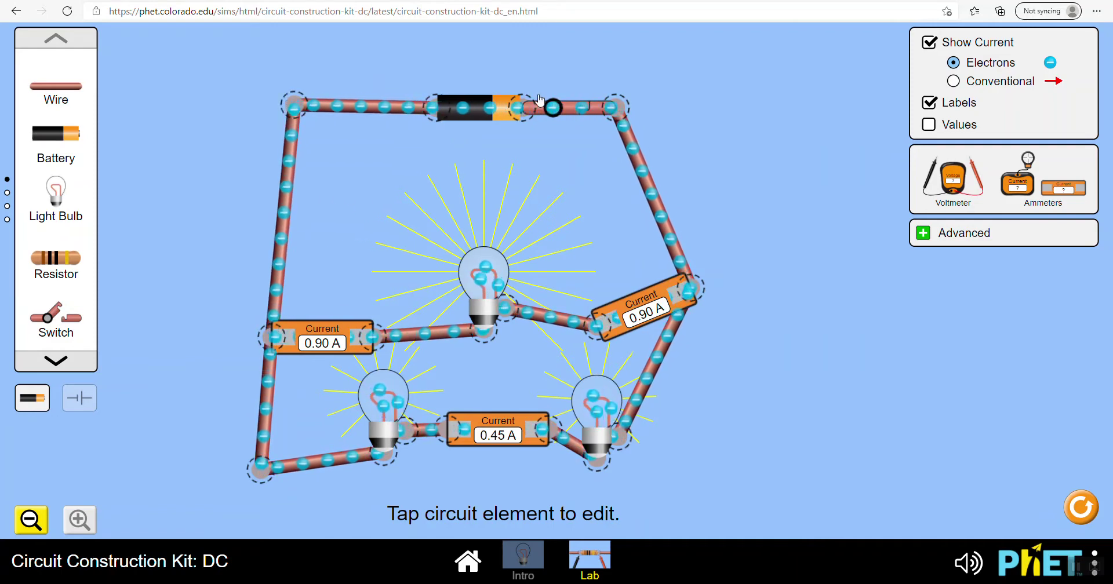
Widen the top wire, cut the top-left corner, and insert an ammeter there reading 1.35 A total.
drag(611, 107, 660, 102)
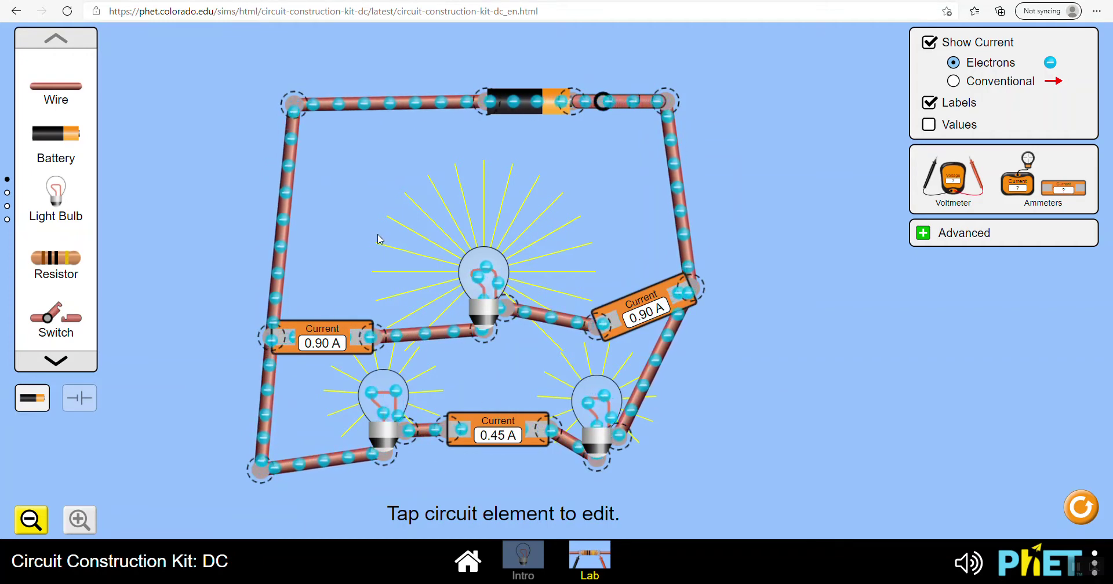
click(294, 103)
click(253, 64)
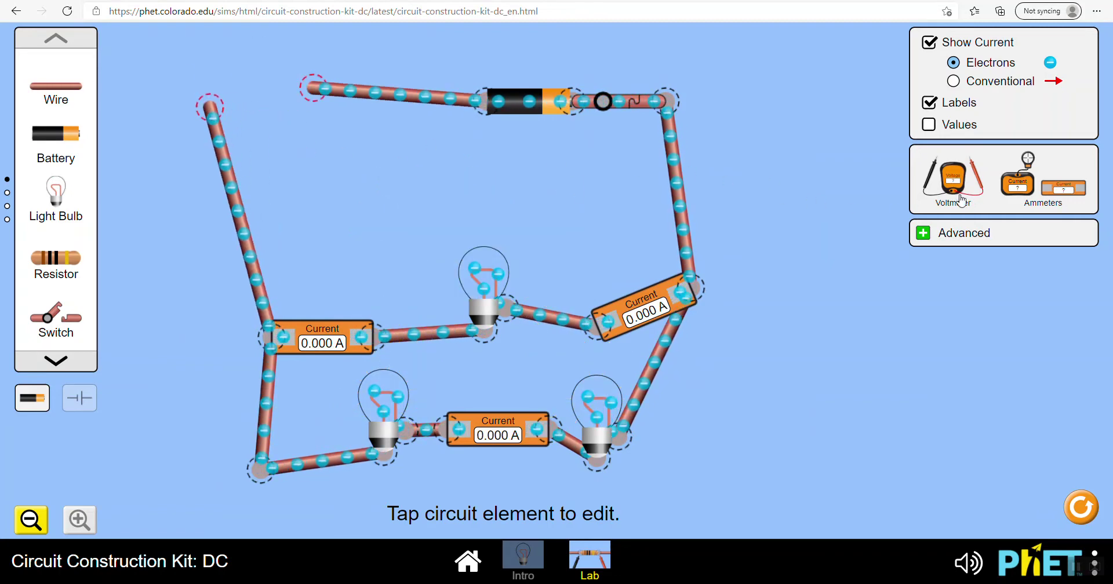
drag(1043, 197, 319, 88)
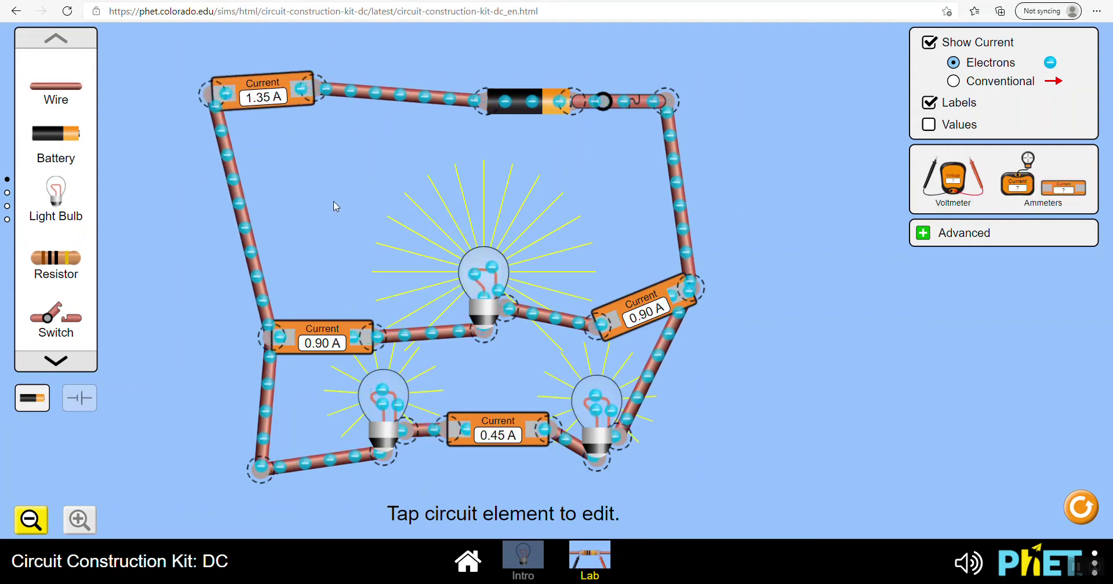
drag(265, 95, 339, 106)
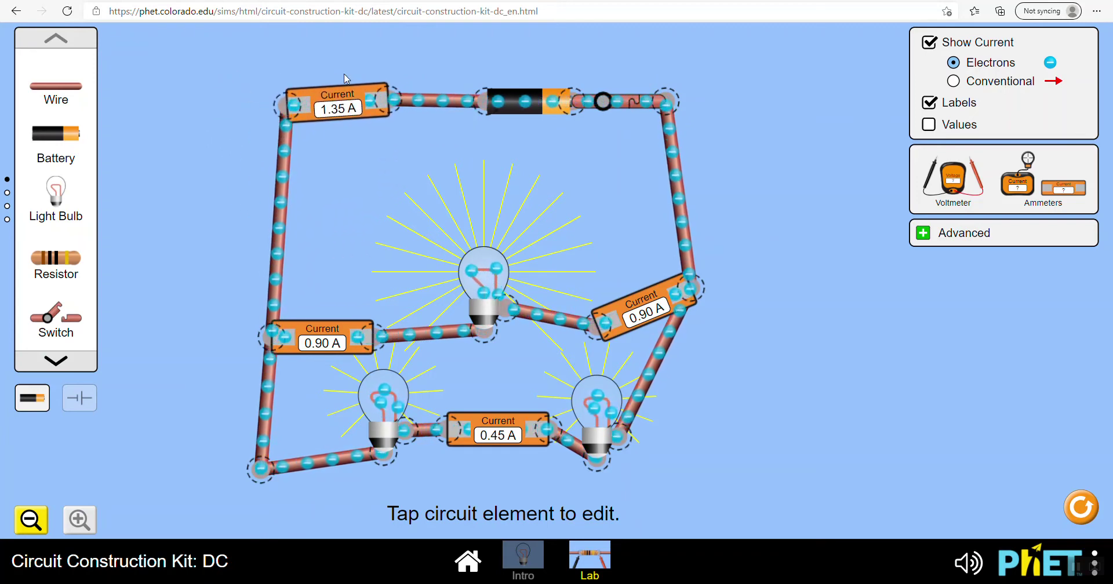
drag(318, 339, 319, 333)
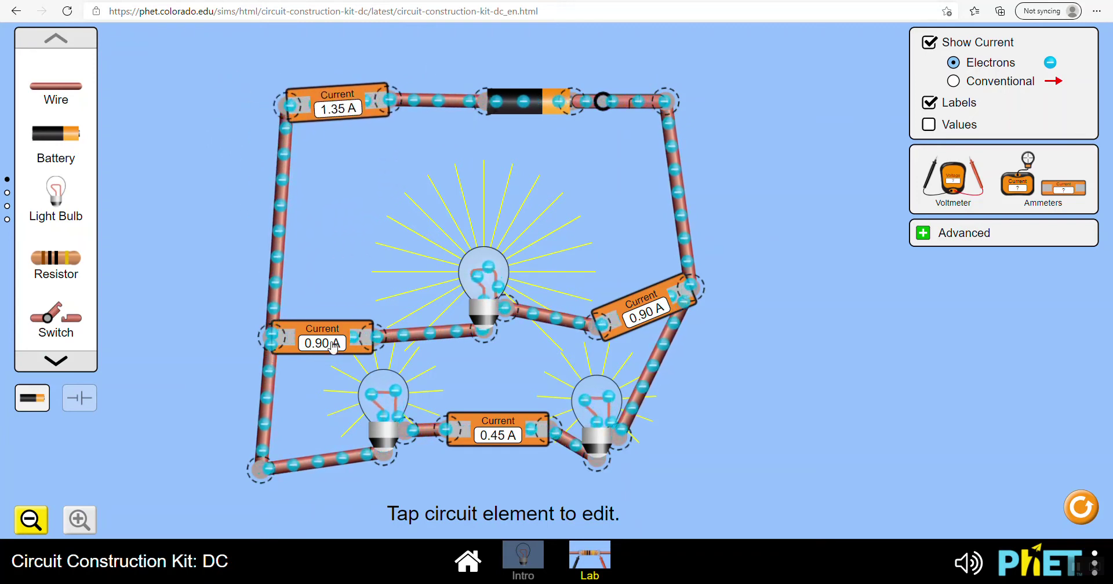
Shift the 0.45 A ammeter and the battery slightly left along their wires.
click(440, 309)
click(483, 278)
drag(480, 417, 471, 417)
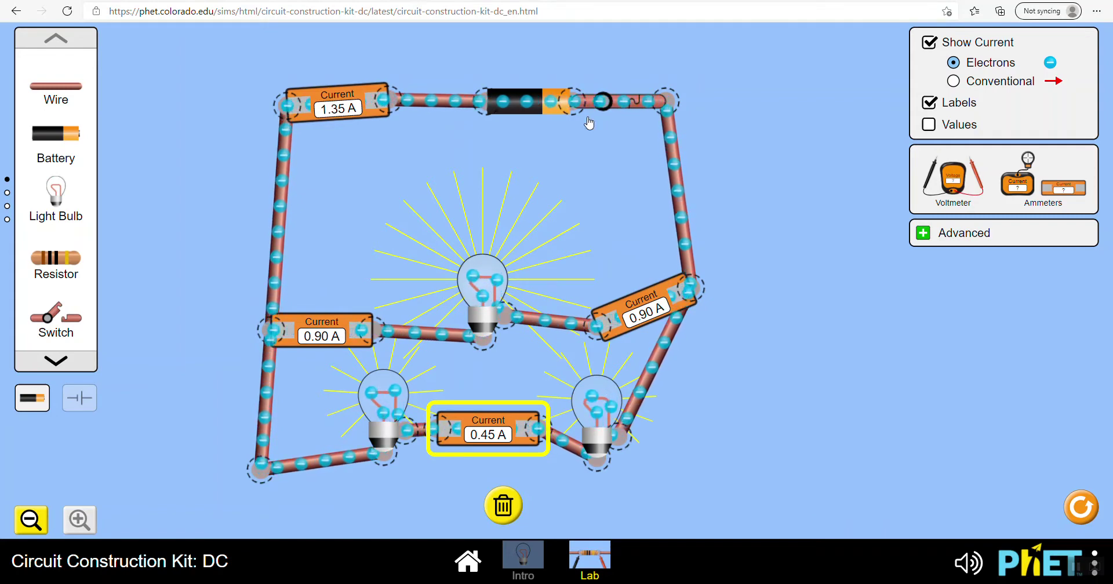
drag(506, 113, 468, 114)
Cut the top-right corner, insert a 1.35 A ammeter, nudge the lower-right bulb, and add a spare wire.
click(625, 100)
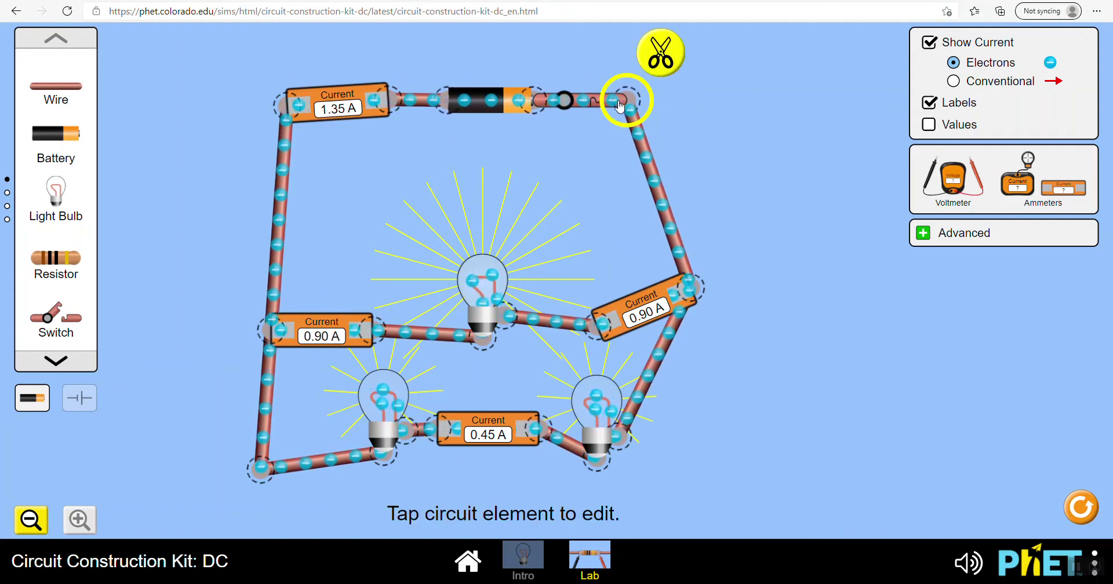
click(651, 65)
drag(1077, 191, 656, 92)
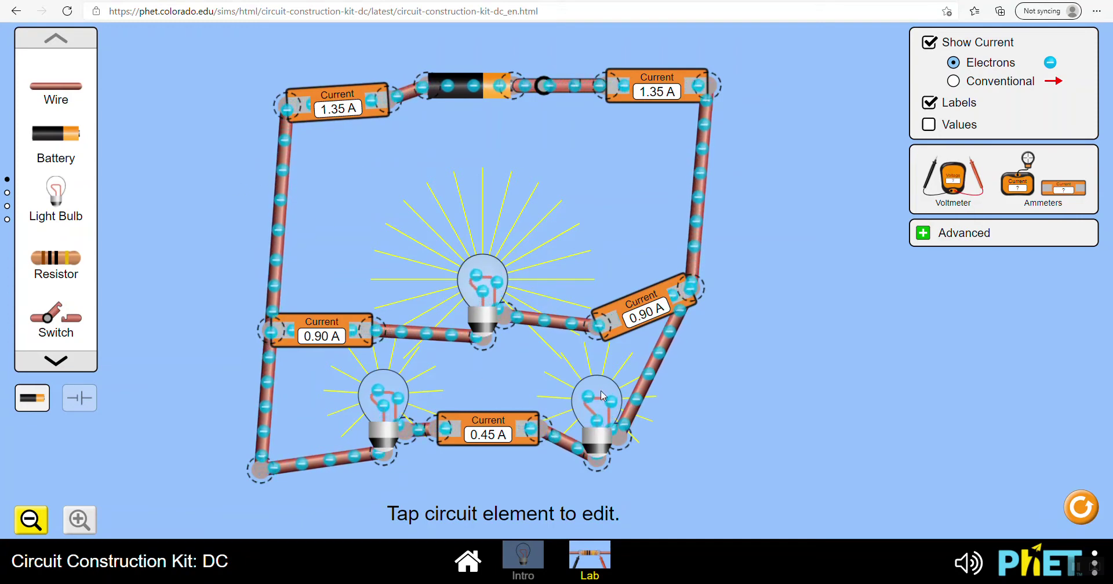
drag(632, 450, 660, 450)
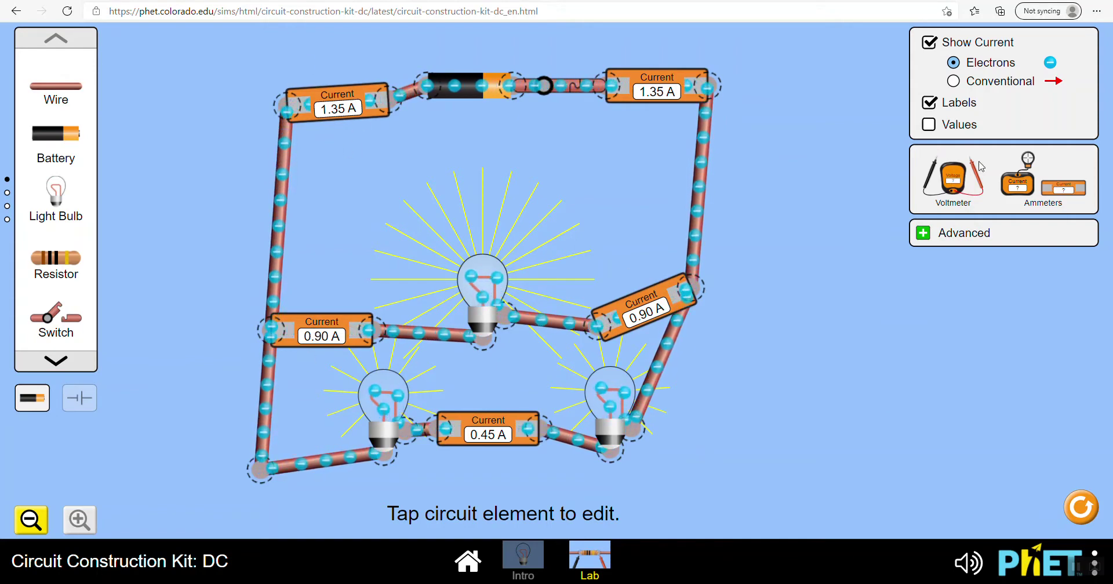
drag(74, 100, 132, 315)
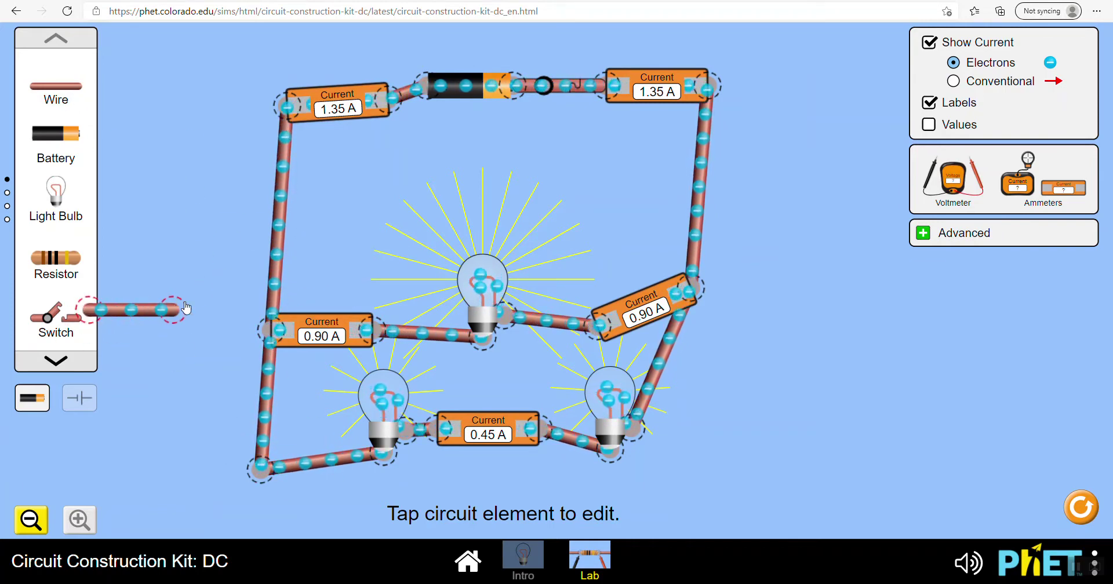
Set the new bulb to 30 ohms and join its branch to the left junction, totals reading 1.65 A.
click(31, 520)
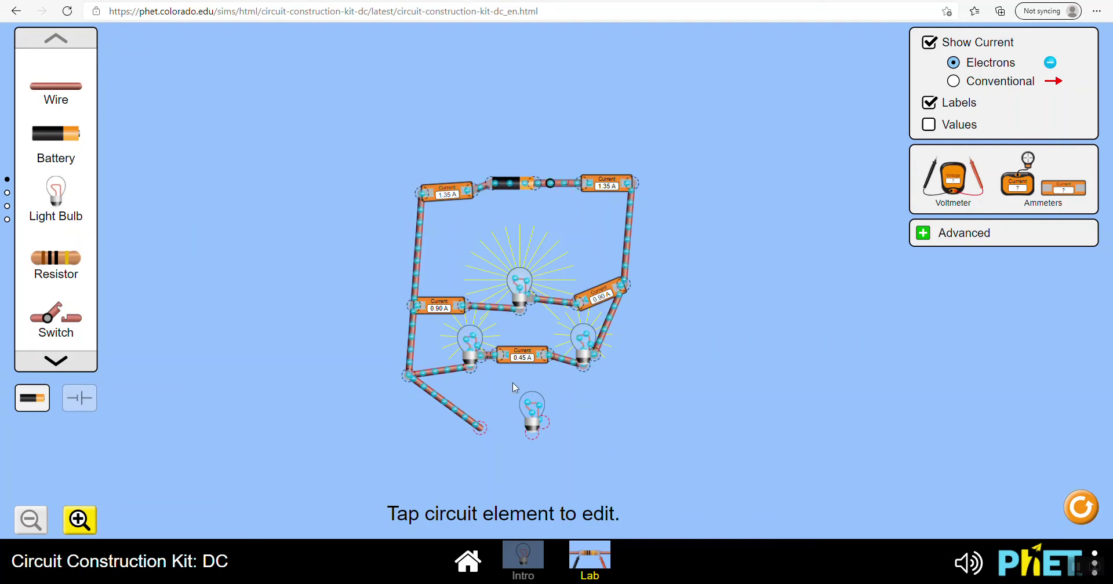
click(538, 416)
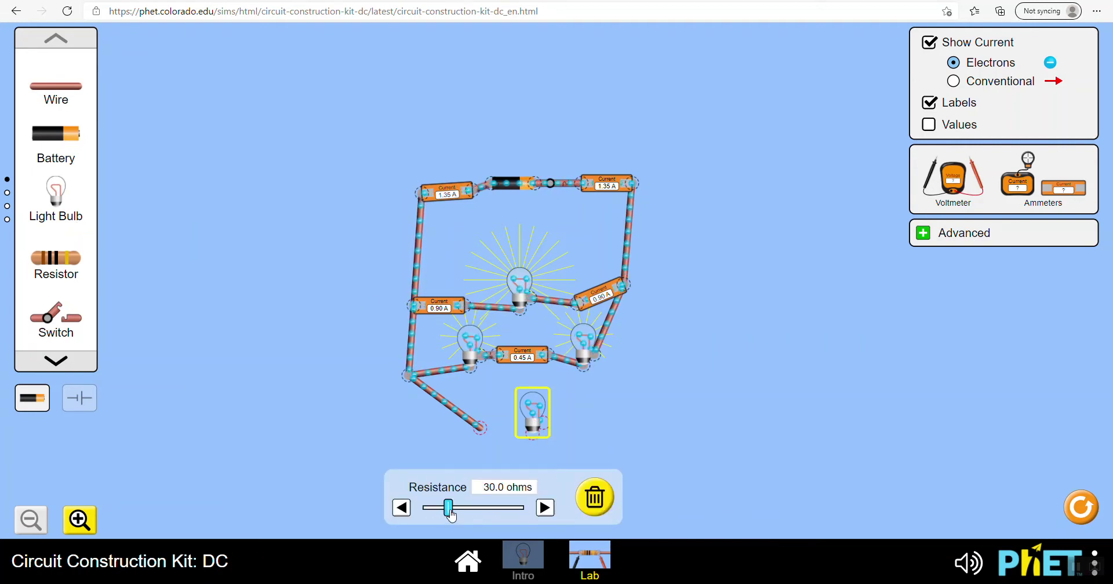
click(174, 200)
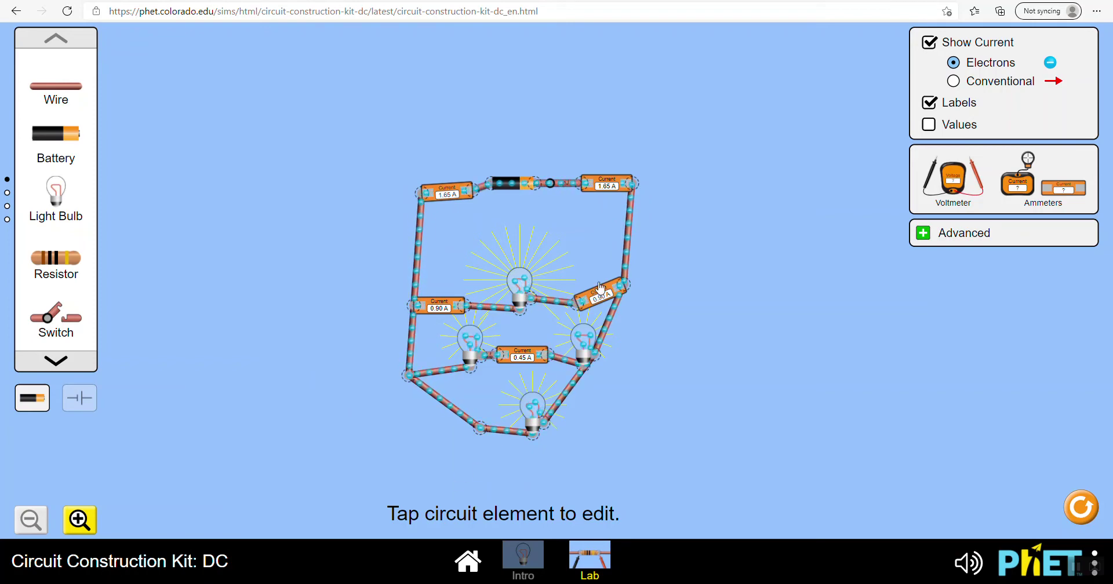
click(75, 525)
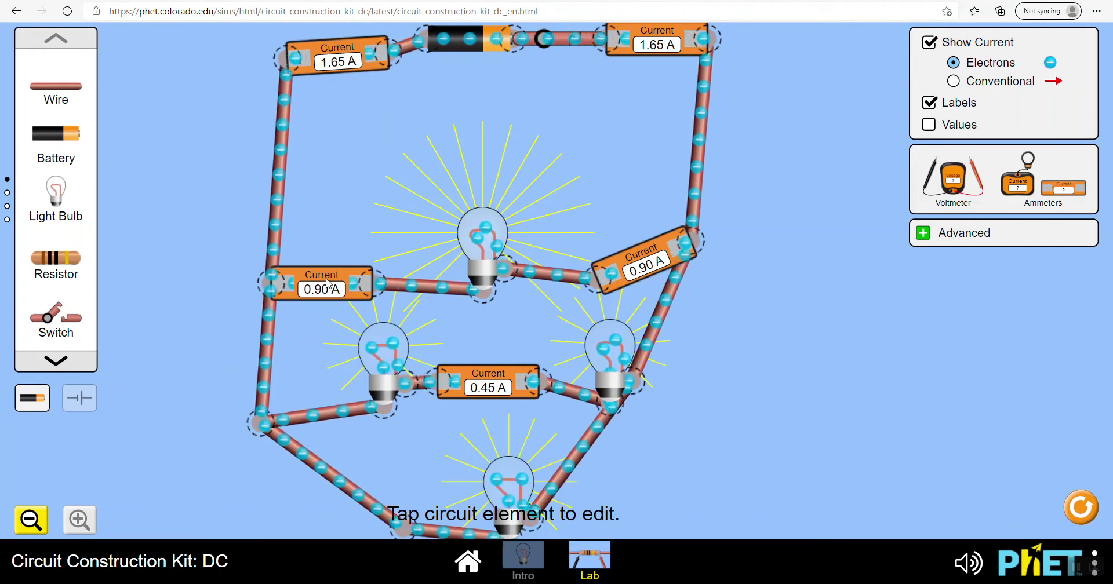
drag(264, 422, 274, 283)
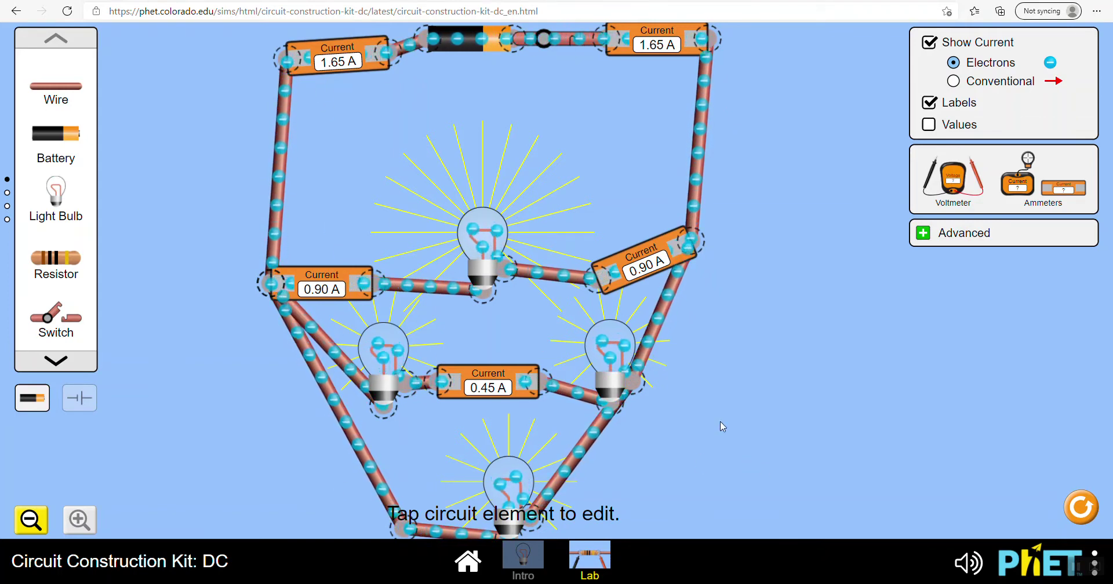
Split the bottom-left junction of the fourth branch and insert an ammeter there reading 0.30 A.
drag(405, 527, 264, 443)
click(314, 461)
click(258, 487)
drag(340, 485, 363, 491)
drag(1064, 187, 362, 481)
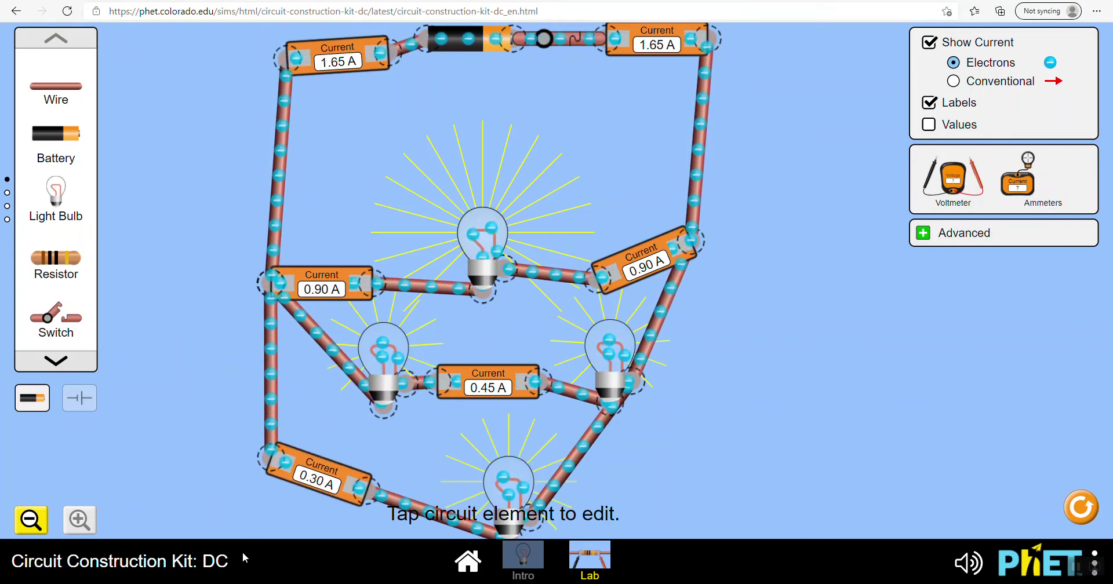